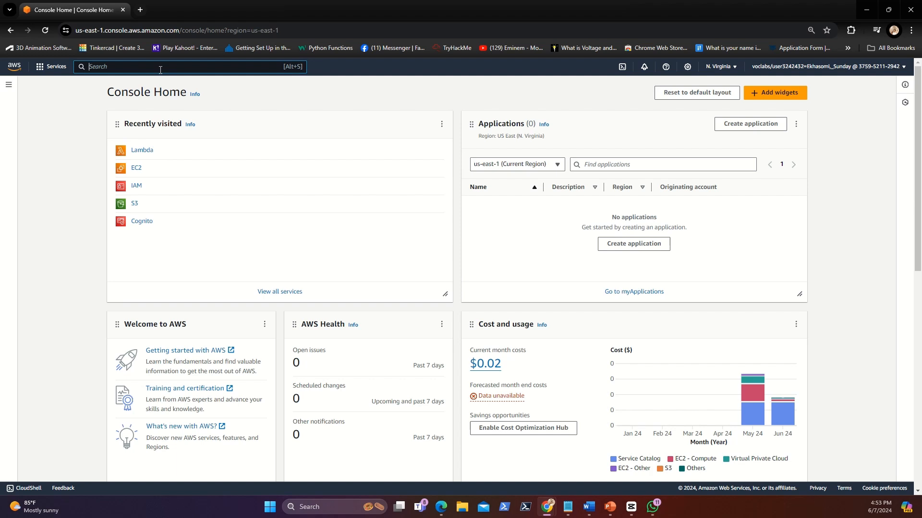
Step: Find the Lambda service in the AWS console and start creating a new function
{"action": "type", "text": "lam"}
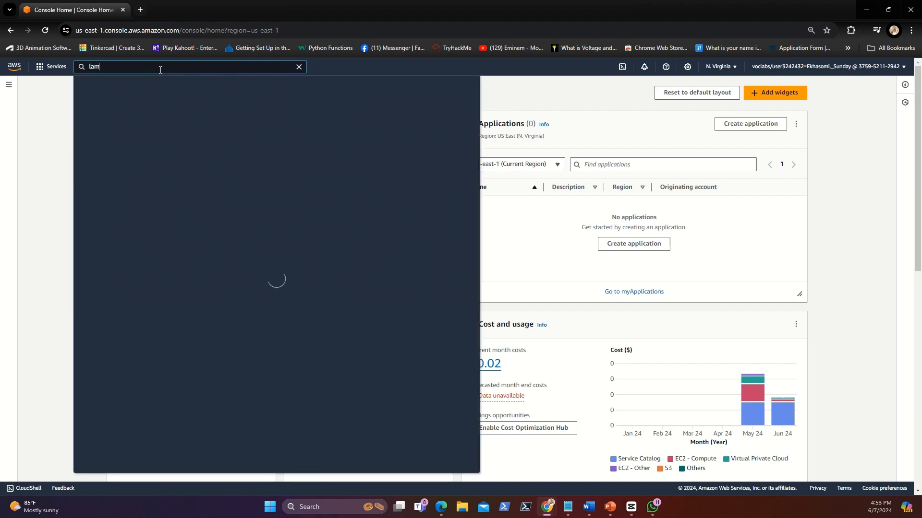
{"action": "type", "text": "bda"}
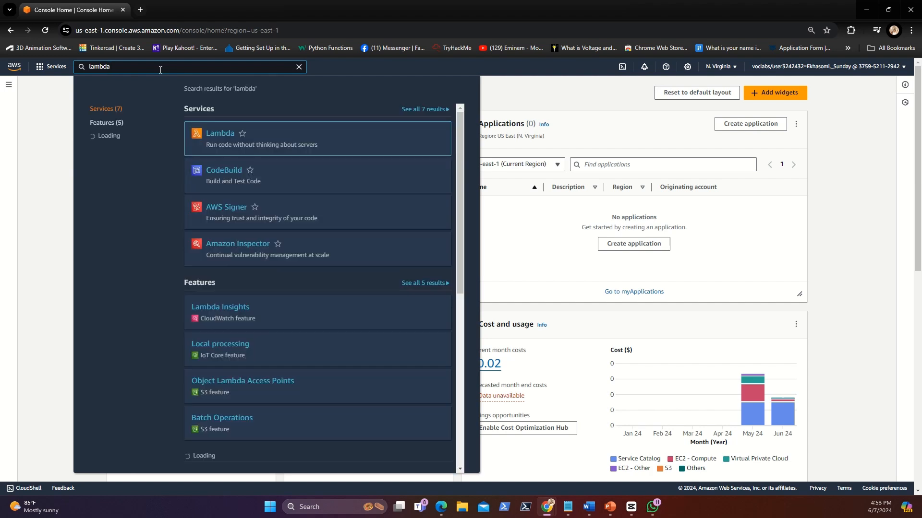
{"action": "left_click", "coordinate": [214, 138]}
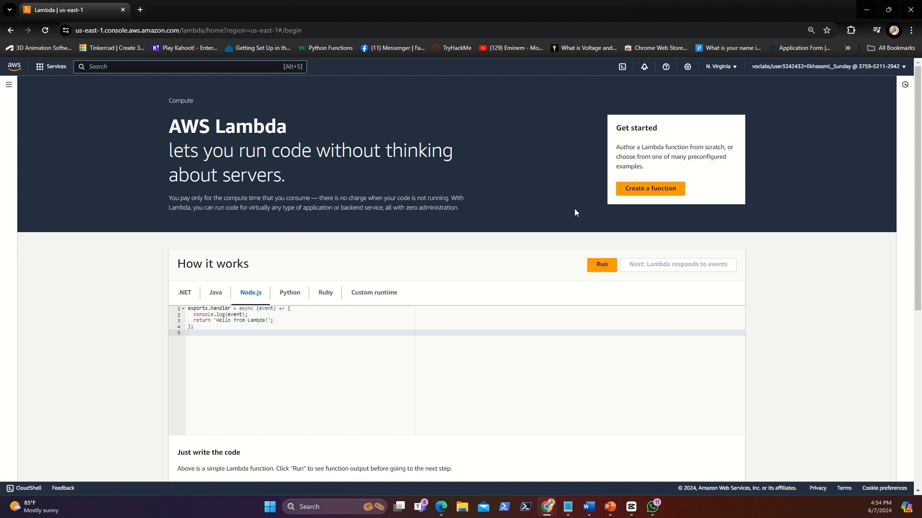
{"action": "left_click", "coordinate": [629, 198]}
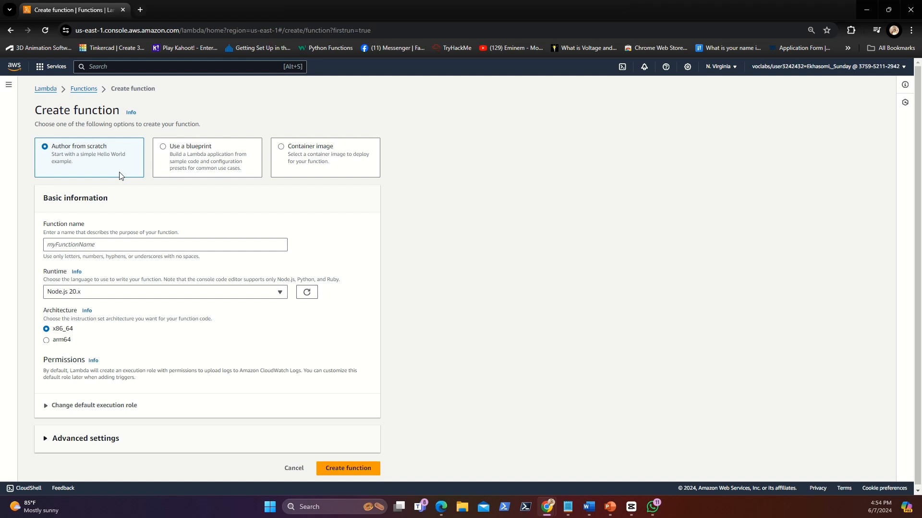
Step: Name the new function demolambdafunction and set its runtime to Python 3.11
{"action": "left_click", "coordinate": [121, 244]}
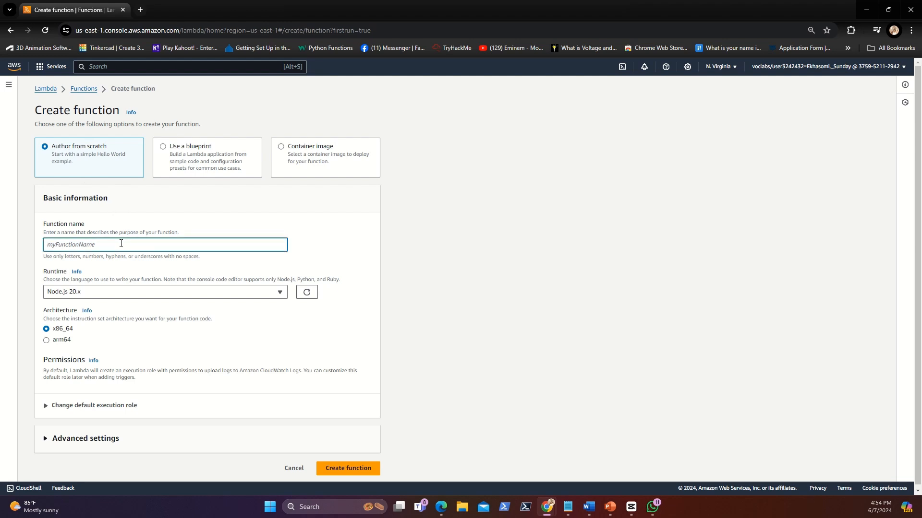
{"action": "type", "text": "dem"}
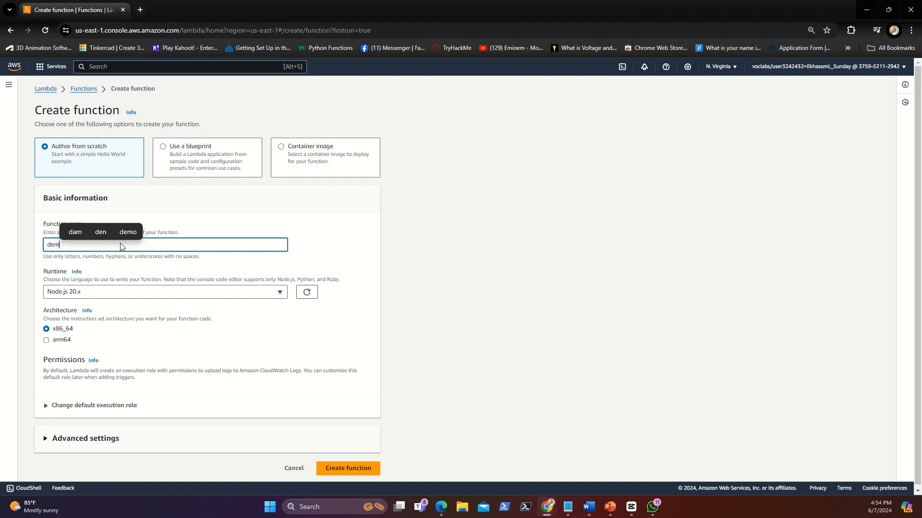
{"action": "type", "text": "olam"}
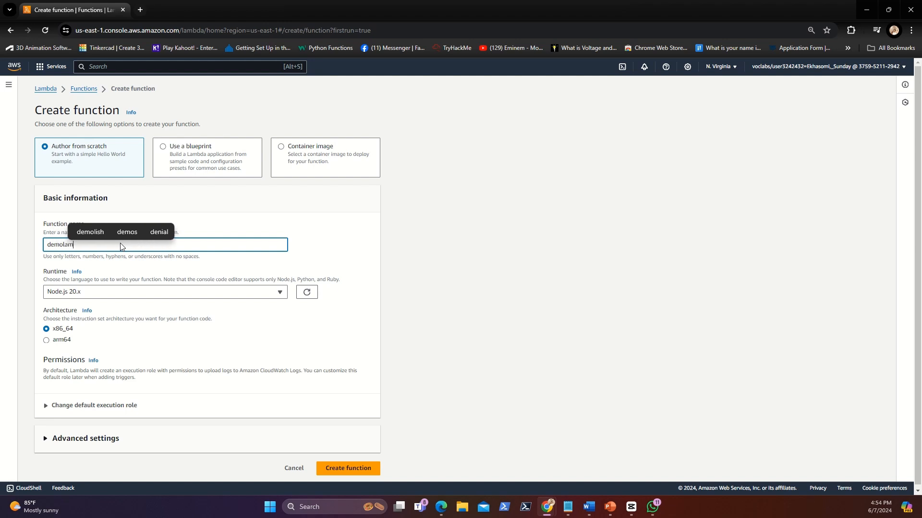
{"action": "type", "text": "bdafunction"}
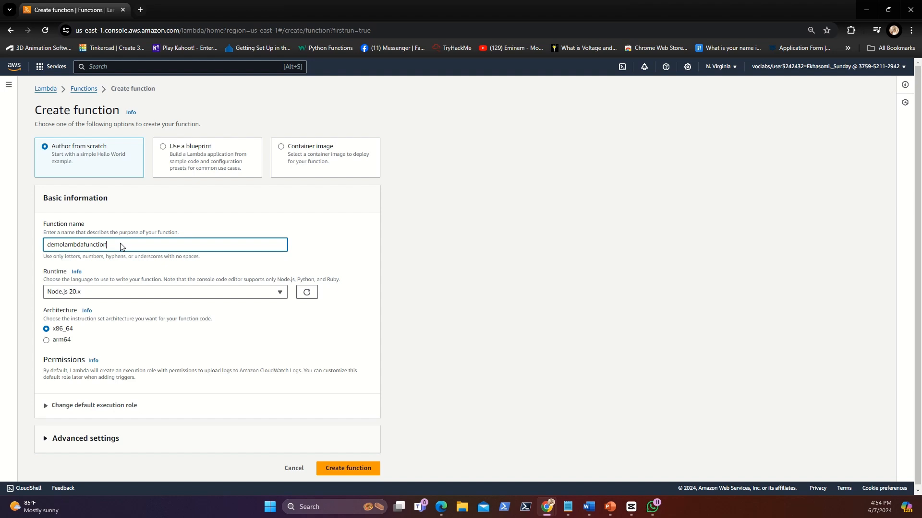
{"action": "left_click", "coordinate": [137, 291]}
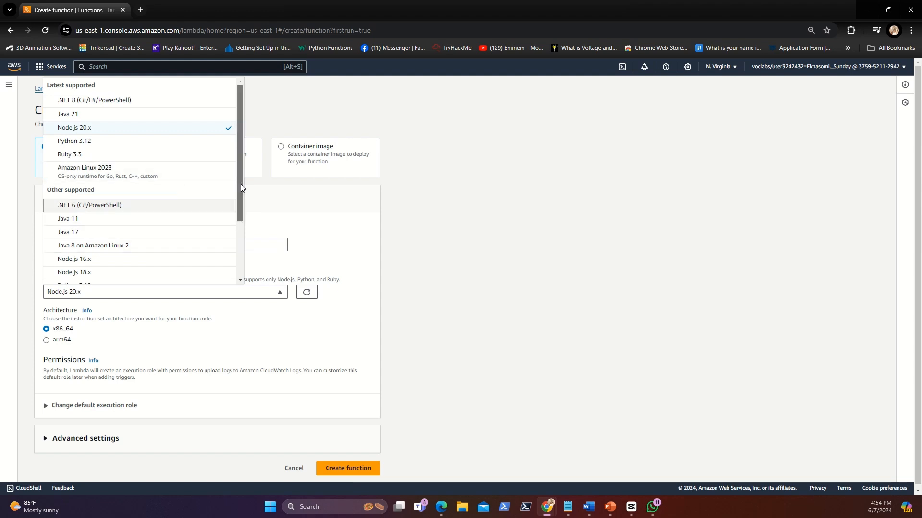
{"action": "left_click_drag", "start_coordinate": [241, 184], "coordinate": [234, 219]}
{"action": "left_click", "coordinate": [135, 257]}
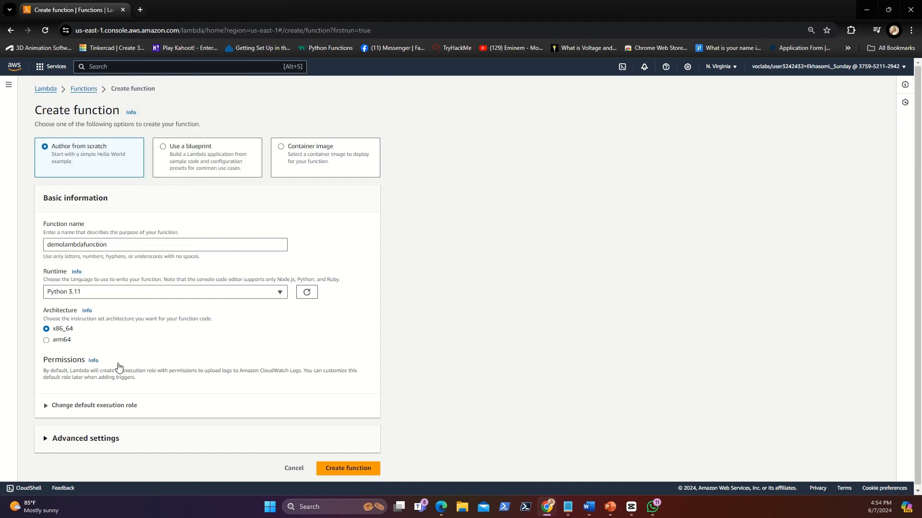
Step: Assign the existing execution role myStopinatorRole to the function and create it
{"action": "left_click", "coordinate": [48, 413]}
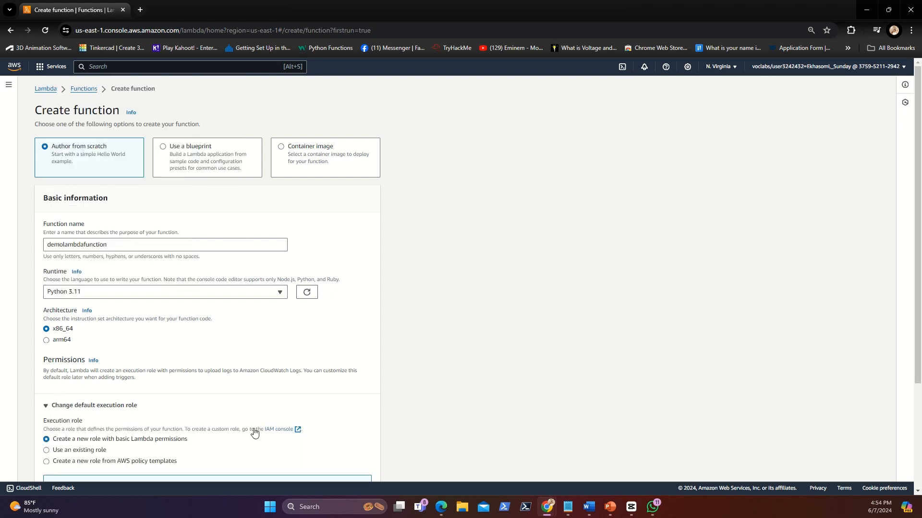
{"action": "scroll", "coordinate": [253, 432], "scroll_direction": "down", "scroll_amount": 2}
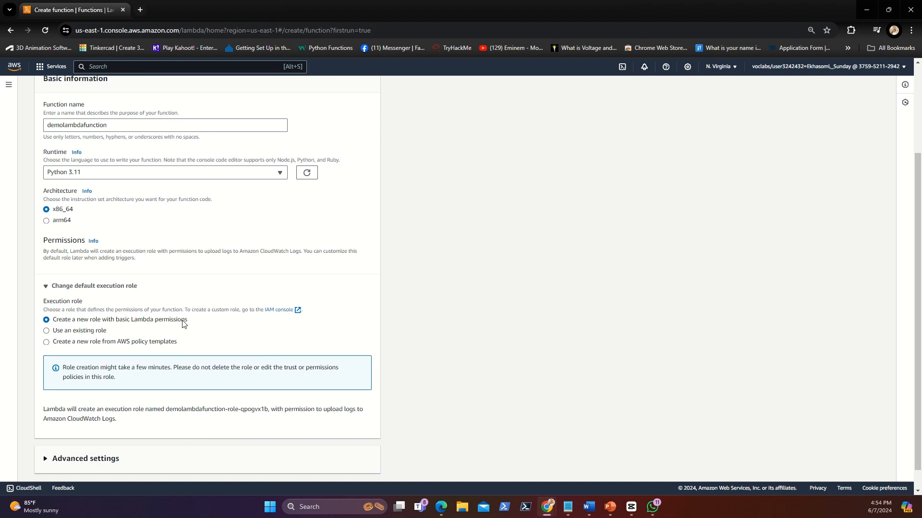
{"action": "left_click", "coordinate": [61, 335]}
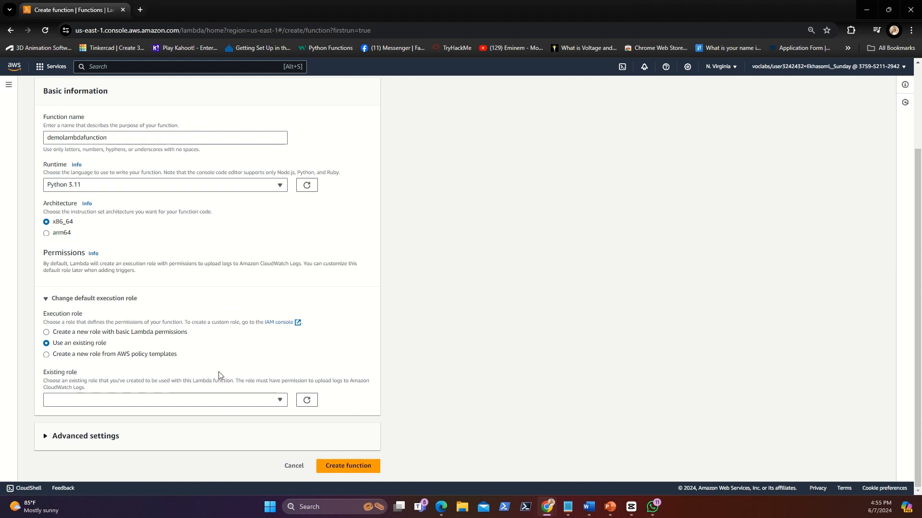
{"action": "left_click", "coordinate": [249, 401]}
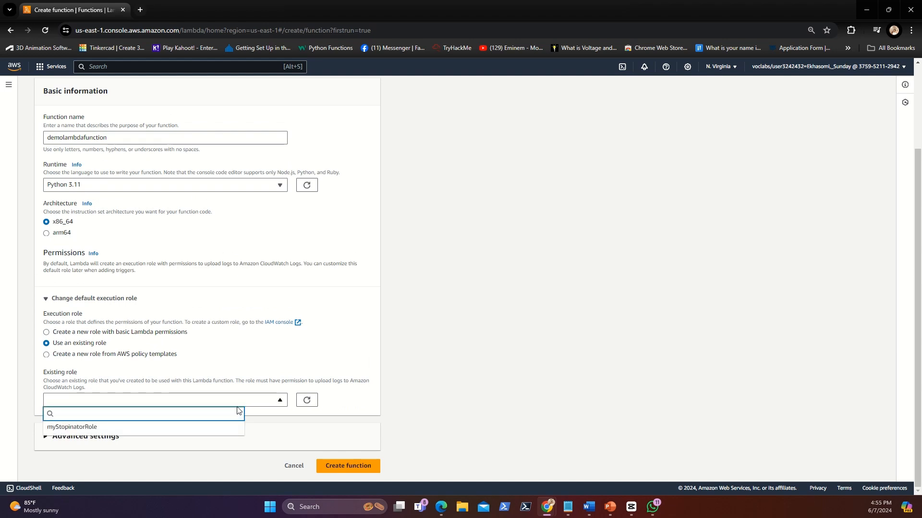
{"action": "left_click", "coordinate": [193, 432]}
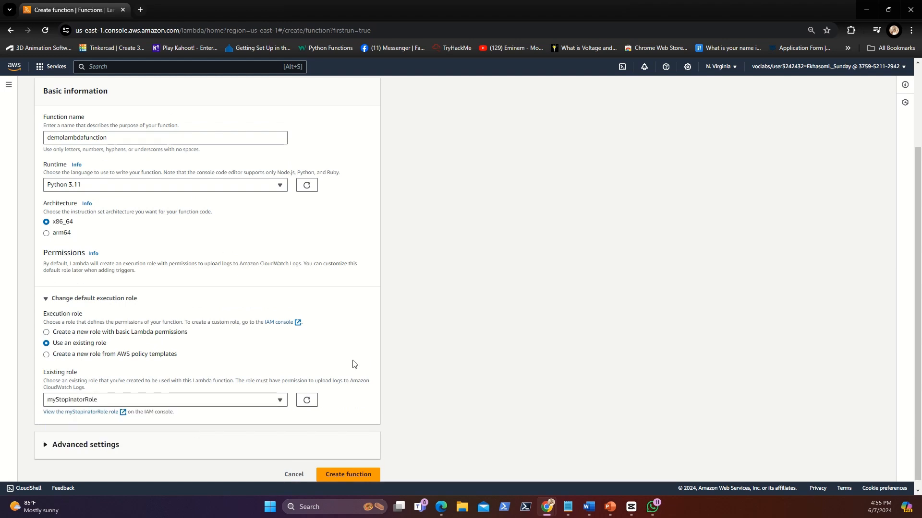
{"action": "left_click", "coordinate": [328, 470]}
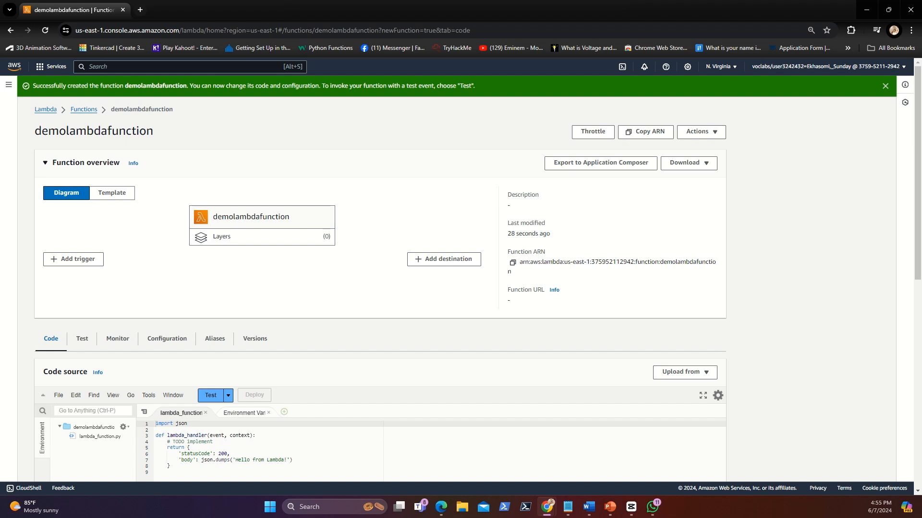
Step: Start adding a trigger to demolambdafunction with EventBridge (CloudWatch Events) as its source
{"action": "left_click", "coordinate": [78, 264]}
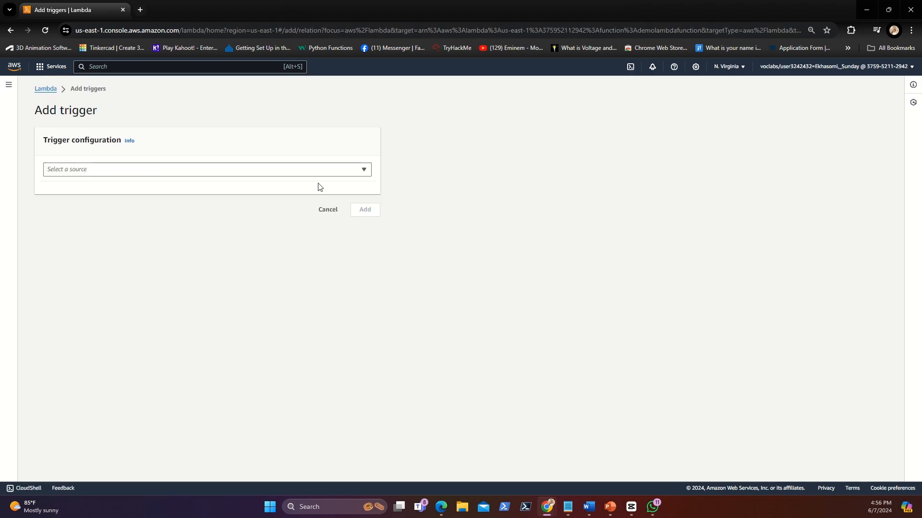
{"action": "left_click", "coordinate": [338, 171]}
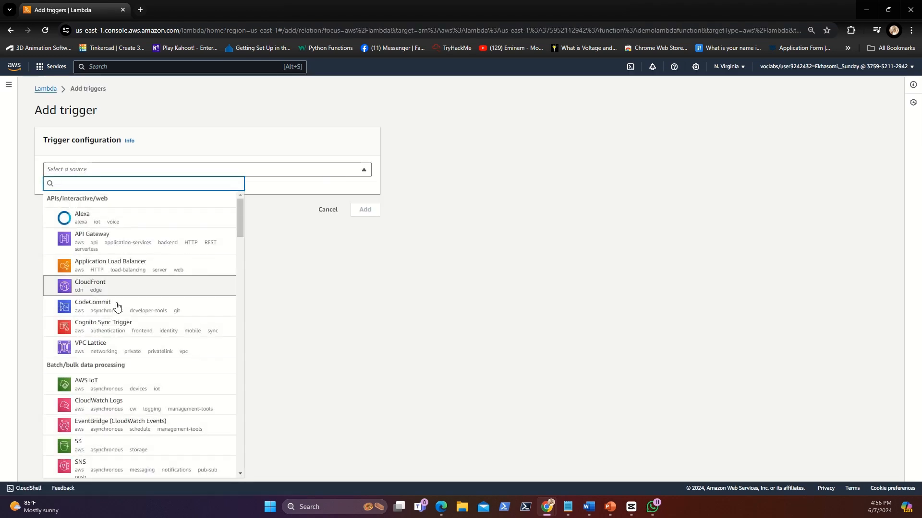
{"action": "scroll", "coordinate": [118, 305], "scroll_direction": "down", "scroll_amount": 1}
{"action": "scroll", "coordinate": [117, 306], "scroll_direction": "down", "scroll_amount": 1}
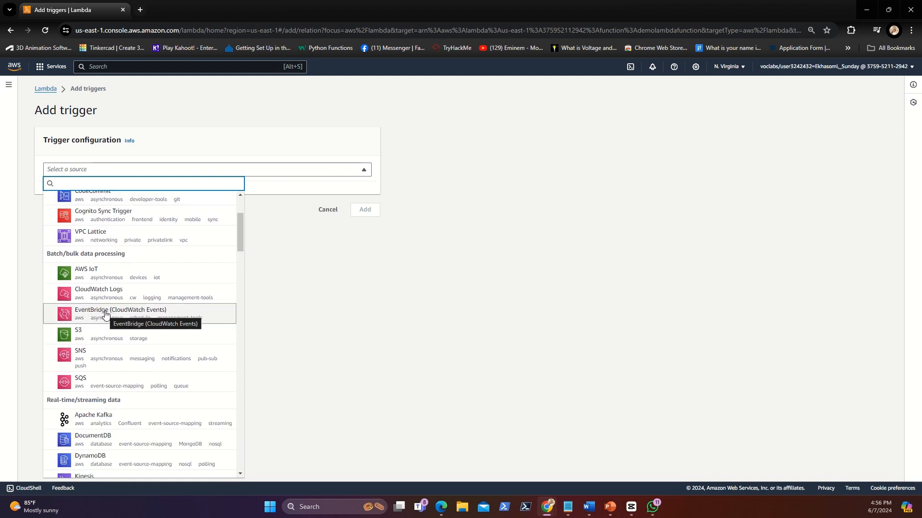
{"action": "left_click", "coordinate": [106, 315]}
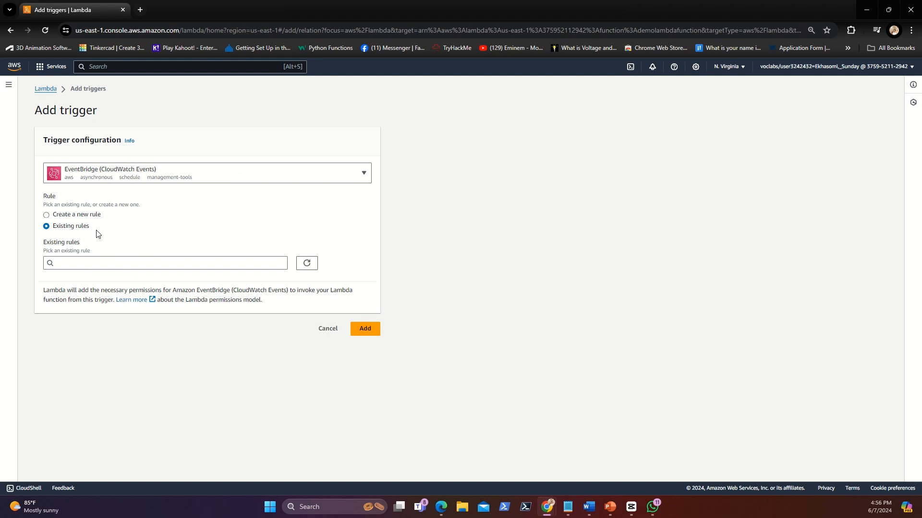
Step: Choose to create a new rule for the trigger and name it runeveryminute
{"action": "left_click", "coordinate": [64, 216]}
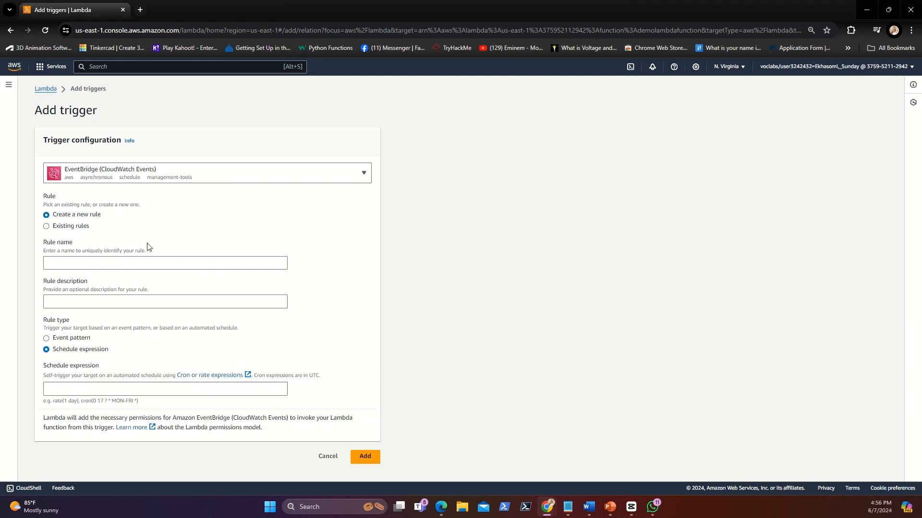
{"action": "left_click", "coordinate": [114, 259]}
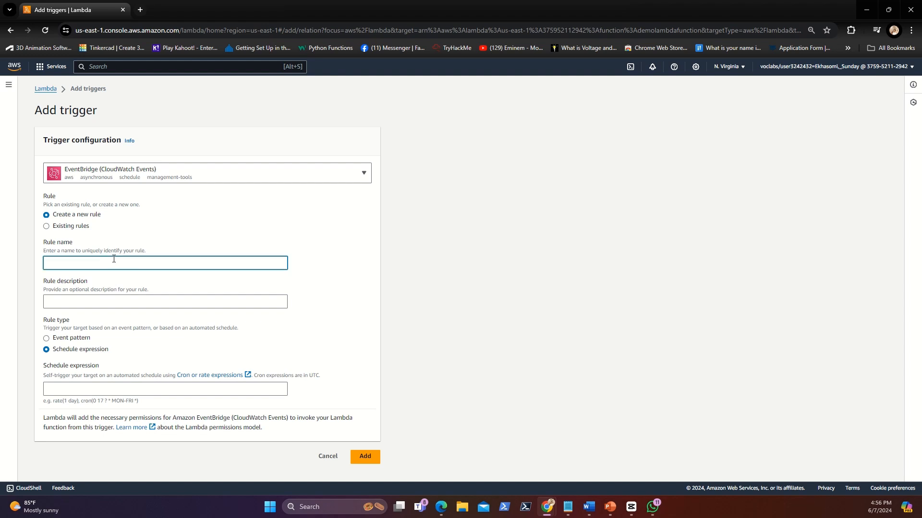
{"action": "type", "text": "evr"}
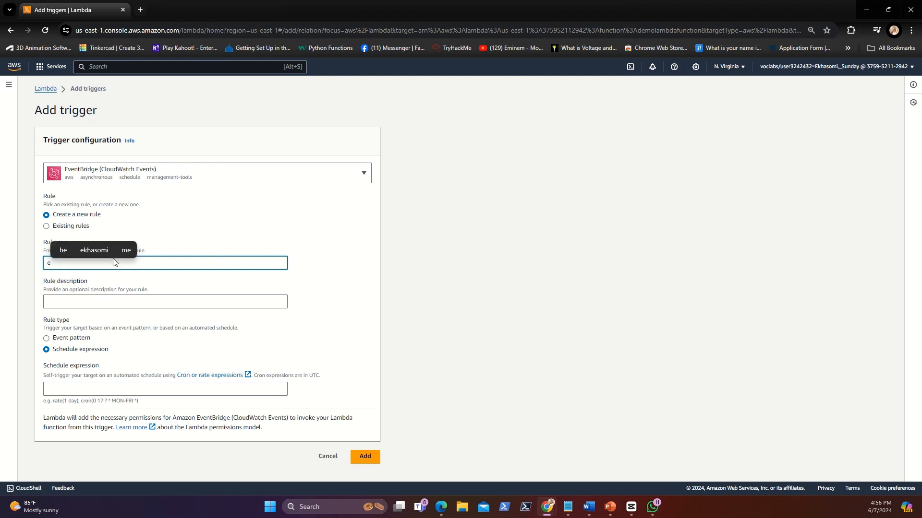
{"action": "key", "text": "BackSpace"}
{"action": "key", "text": "BackSpace"}
{"action": "type", "text": "runeverym"}
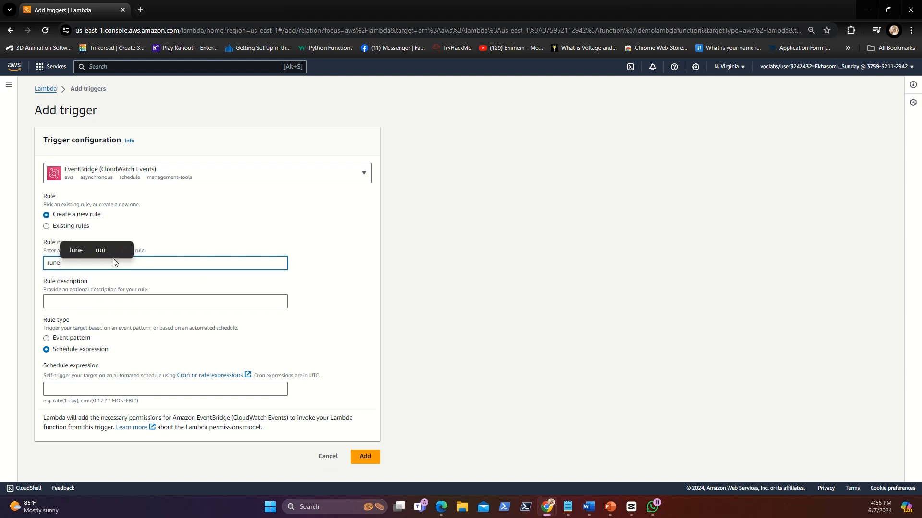
{"action": "type", "text": "inute"}
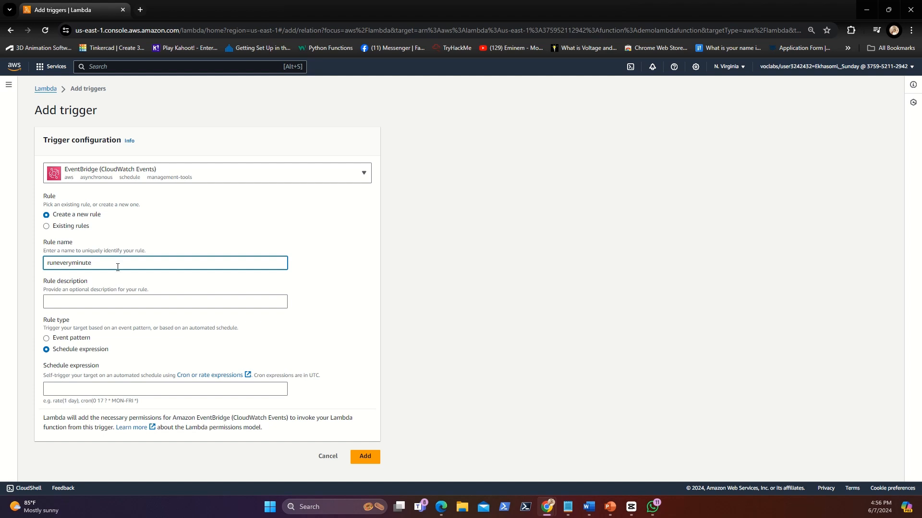
Step: Set the rule's schedule expression to rate(1 minute) and add the trigger to the function
{"action": "left_click", "coordinate": [105, 296]}
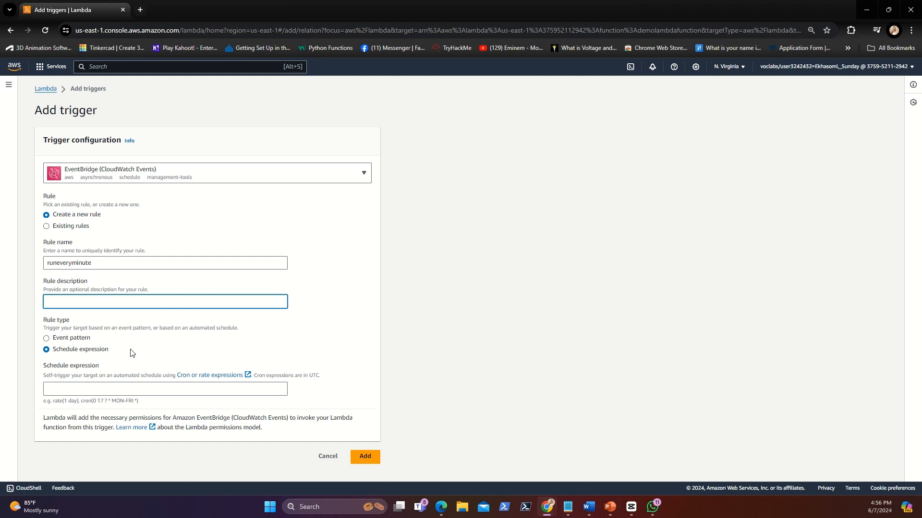
{"action": "left_click", "coordinate": [136, 384]}
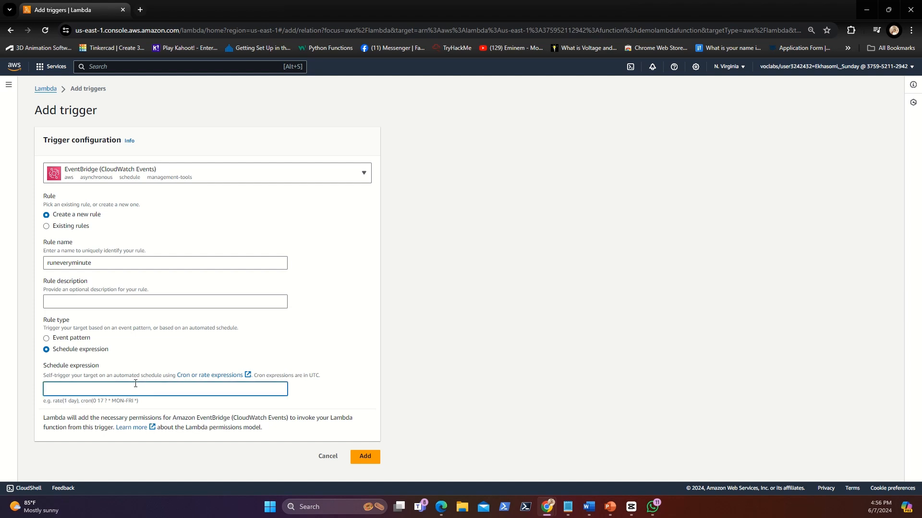
{"action": "type", "text": "rate("}
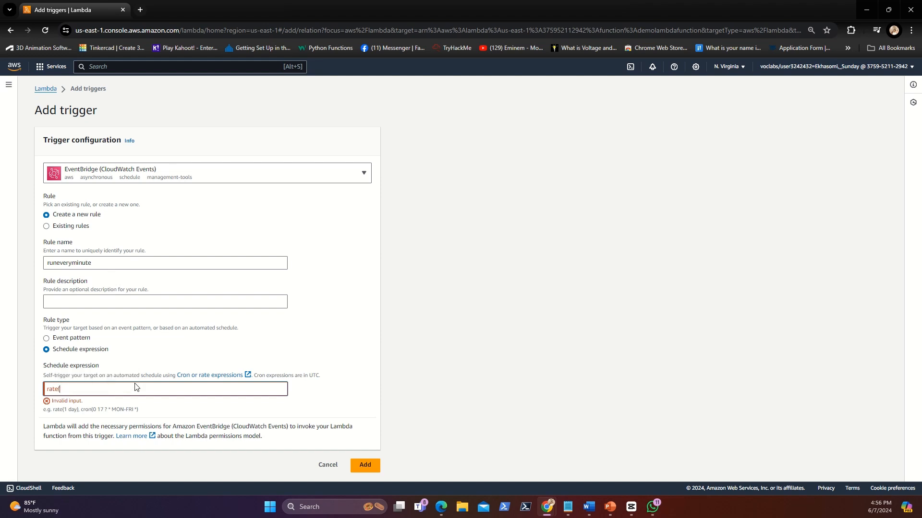
{"action": "type", "text": "1 "}
{"action": "type", "text": "1"}
{"action": "type", "text": "1 minut"}
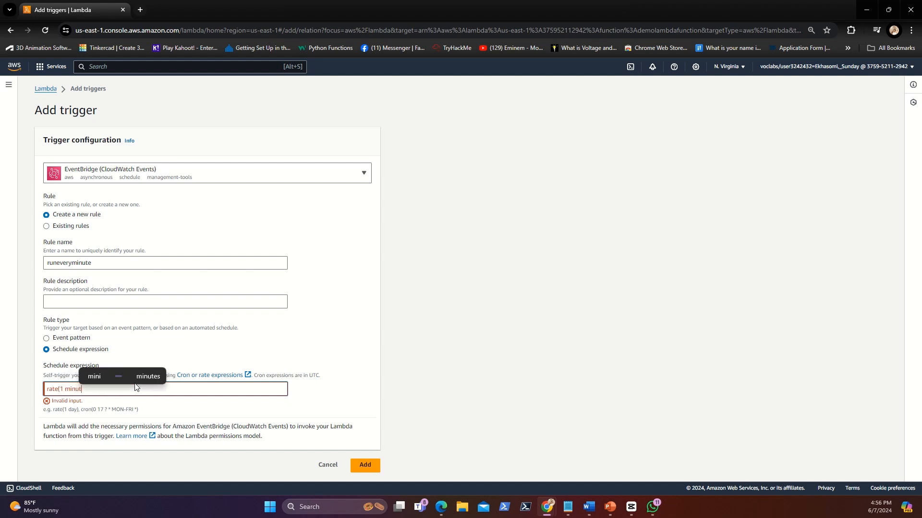
{"action": "type", "text": "e)"}
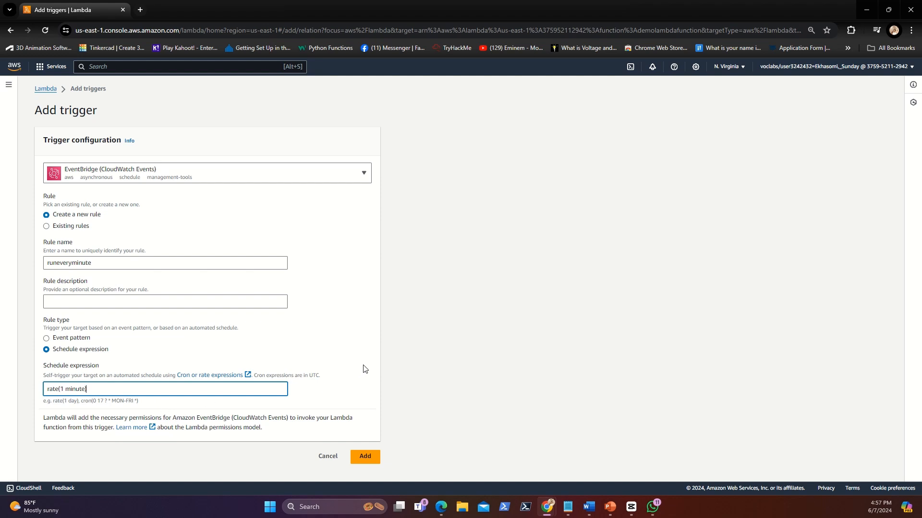
{"action": "left_click", "coordinate": [370, 457]}
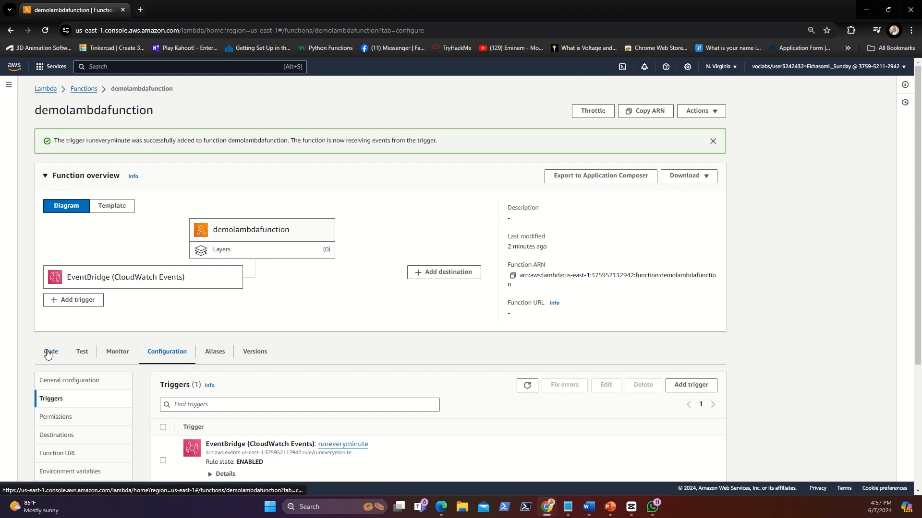
Step: Delete the default handler code from lambda_function in the function's code source
{"action": "scroll", "coordinate": [47, 354], "scroll_direction": "down", "scroll_amount": 1}
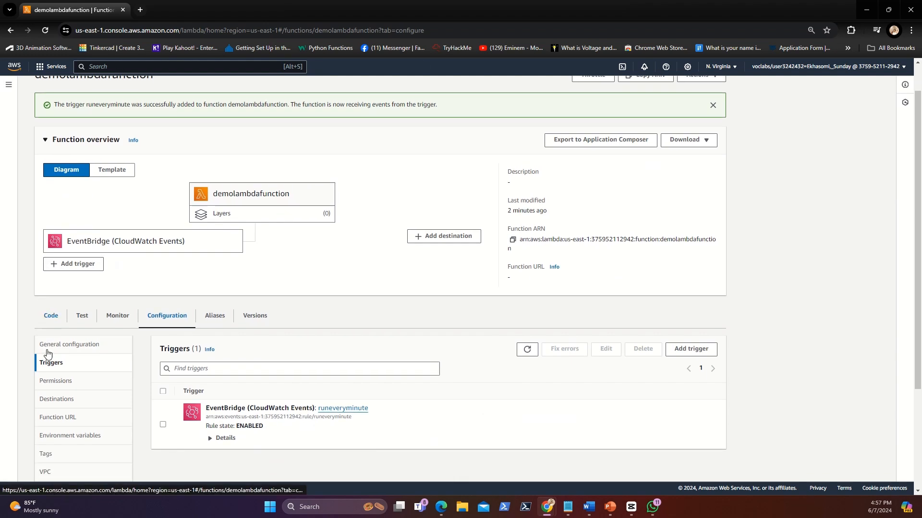
{"action": "left_click", "coordinate": [56, 321]}
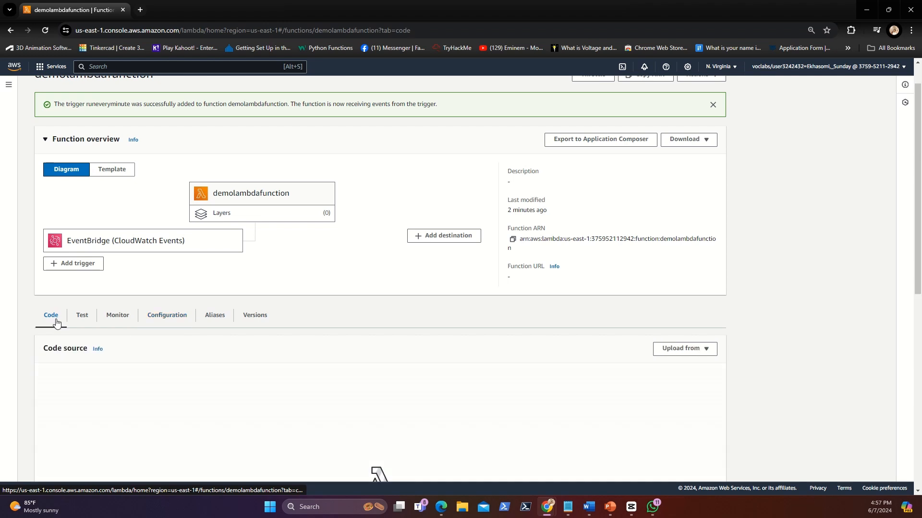
{"action": "scroll", "coordinate": [226, 372], "scroll_direction": "down", "scroll_amount": 3}
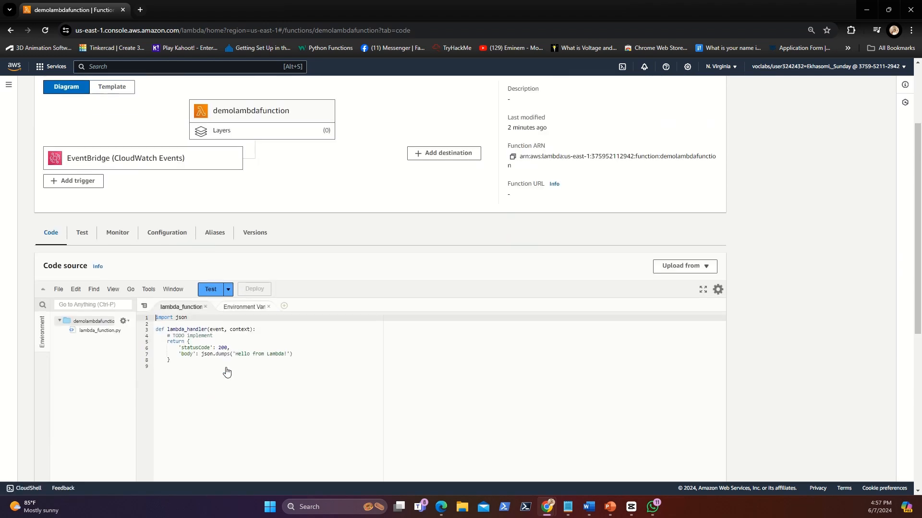
{"action": "left_click_drag", "start_coordinate": [171, 351], "coordinate": [152, 311]}
{"action": "key", "text": "BackSpace"}
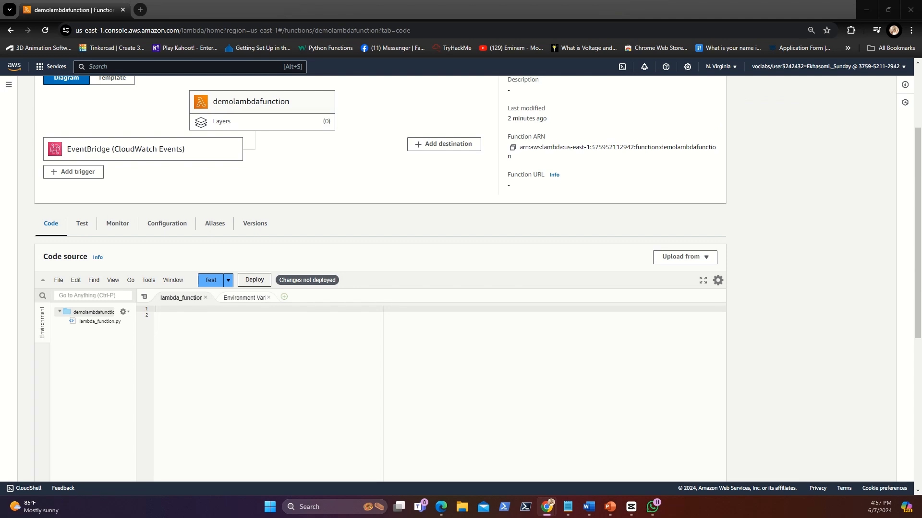
Step: Paste the copied boto3 code that stops EC2 instances into the emptied lambda_function file
{"action": "left_click", "coordinate": [176, 314]}
{"action": "key", "text": "BackSpace"}
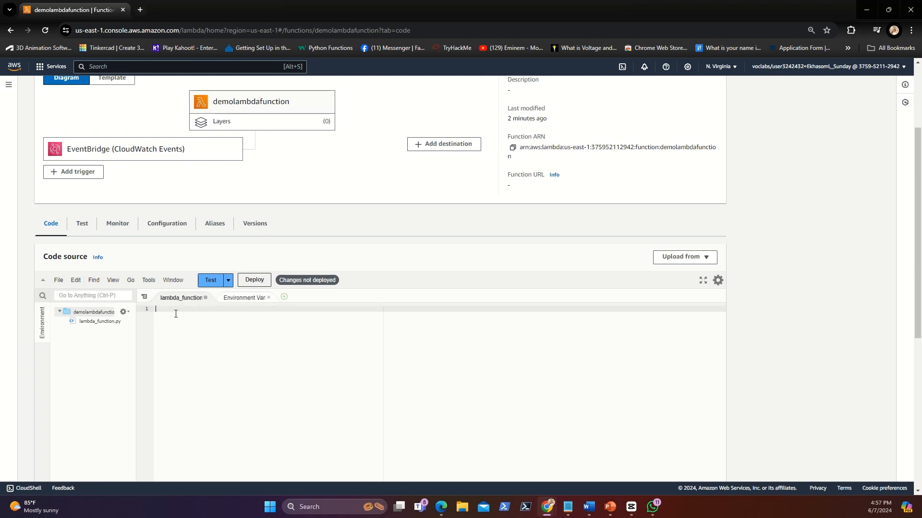
{"action": "type", "text": "import boto3 region = '<REPLACE_WITH_REGION>' instances = ['<REPLACE_WITH_INSTANCE_ID>'] ec2 = boto3.client('ec2', region_name=region)  def lambda_handler(event, context):     ec2.stop_instances(InstanceIds=instances)     print('stopped your instances: ' + str(instances))"}
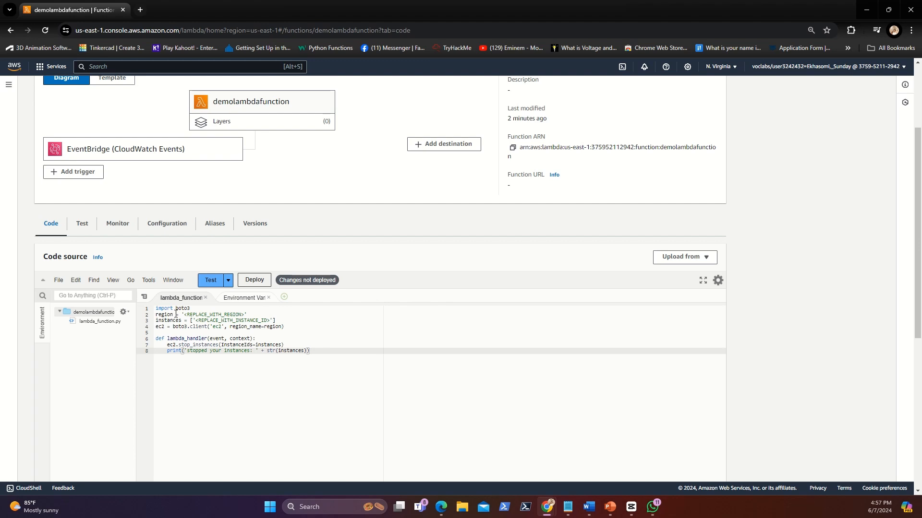
Step: Replace the region placeholder in the code with us-east-1, save the file, and check the code against the console's region list
{"action": "left_click", "coordinate": [244, 315]}
{"action": "key", "text": "BackSpace"}
{"action": "key", "text": "BackSpace"}
{"action": "key", "text": "BackSpace"}
{"action": "key", "text": "BackSpace"}
{"action": "key", "text": "BackSpace"}
{"action": "key", "text": "BackSpace"}
{"action": "key", "text": "BackSpace"}
{"action": "key", "text": "BackSpace"}
{"action": "key", "text": "BackSpace"}
{"action": "key", "text": "BackSpace"}
{"action": "key", "text": "BackSpace"}
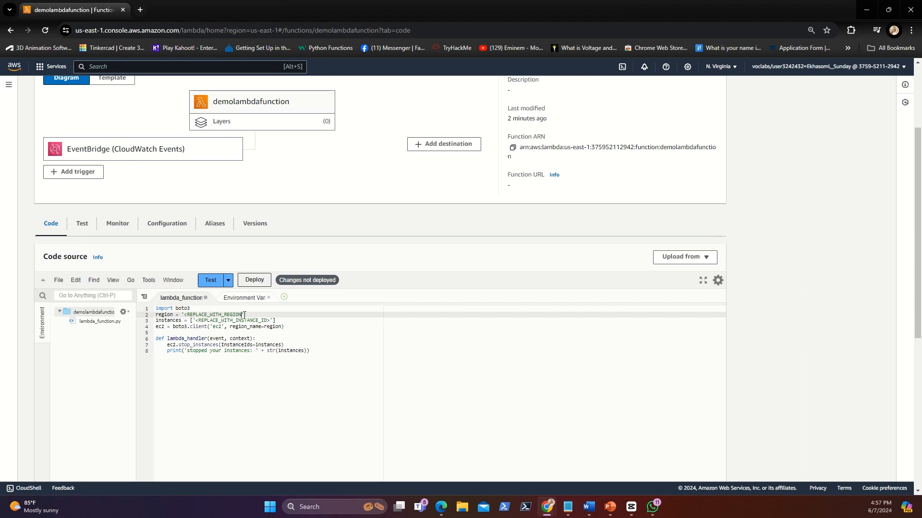
{"action": "key", "text": "BackSpace"}
{"action": "key", "text": "BackSpace"}
{"action": "key", "text": "BackSpace"}
{"action": "key", "text": "BackSpace"}
{"action": "key", "text": "BackSpace"}
{"action": "key", "text": "BackSpace"}
{"action": "key", "text": "BackSpace"}
{"action": "key", "text": "BackSpace"}
{"action": "key", "text": "BackSpace"}
{"action": "key", "text": "BackSpace"}
{"action": "key", "text": "ctrl+s"}
{"action": "type", "text": "us-east-1"}
{"action": "key", "text": "ctrl+s"}
{"action": "left_click", "coordinate": [737, 70]}
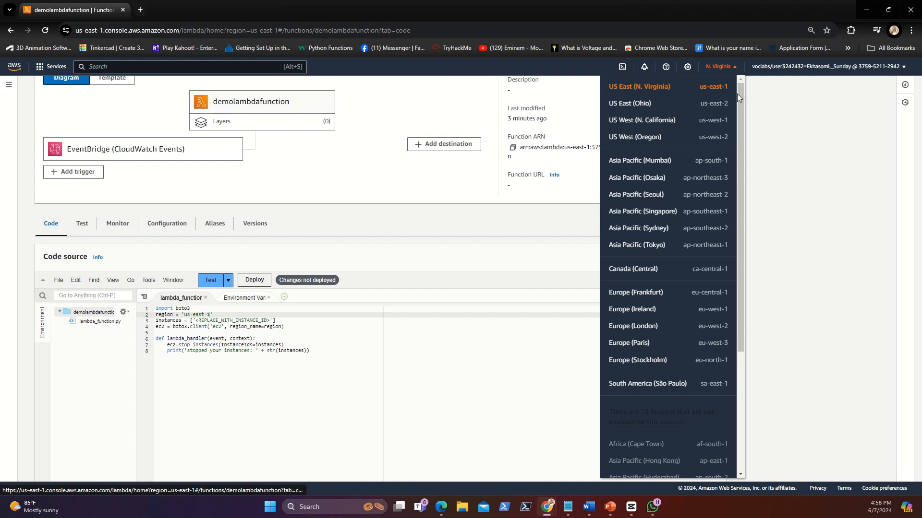
{"action": "left_click", "coordinate": [457, 241]}
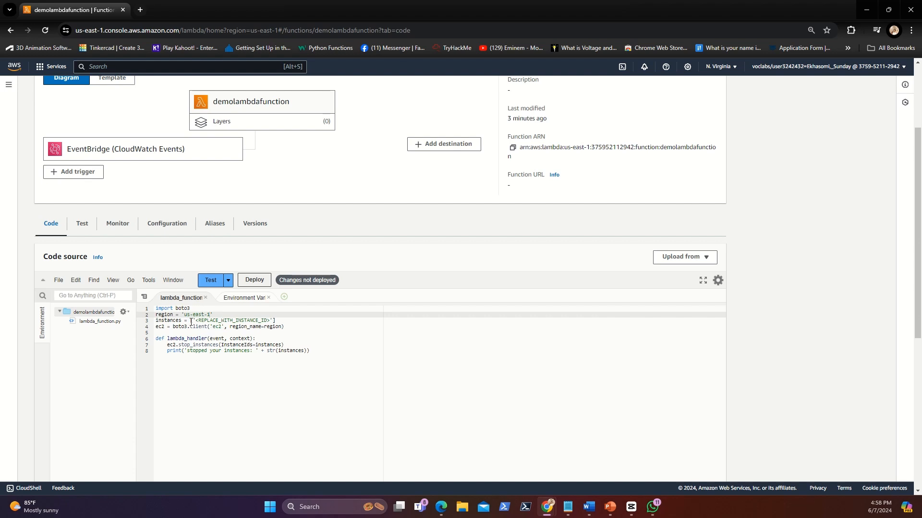
Step: Duplicate the function's browser tab, search for ec2 in the copy, and open the EC2 Instances list
{"action": "right_click", "coordinate": [108, 12]}
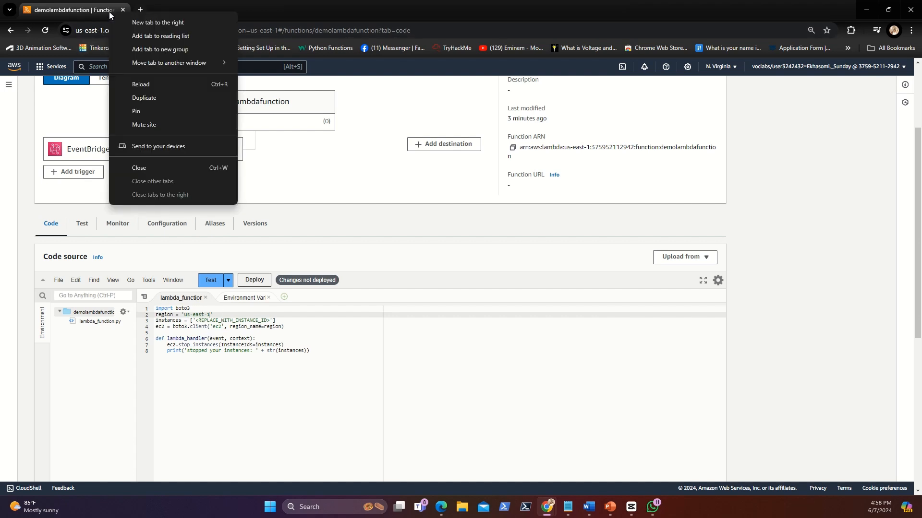
{"action": "left_click", "coordinate": [157, 97]}
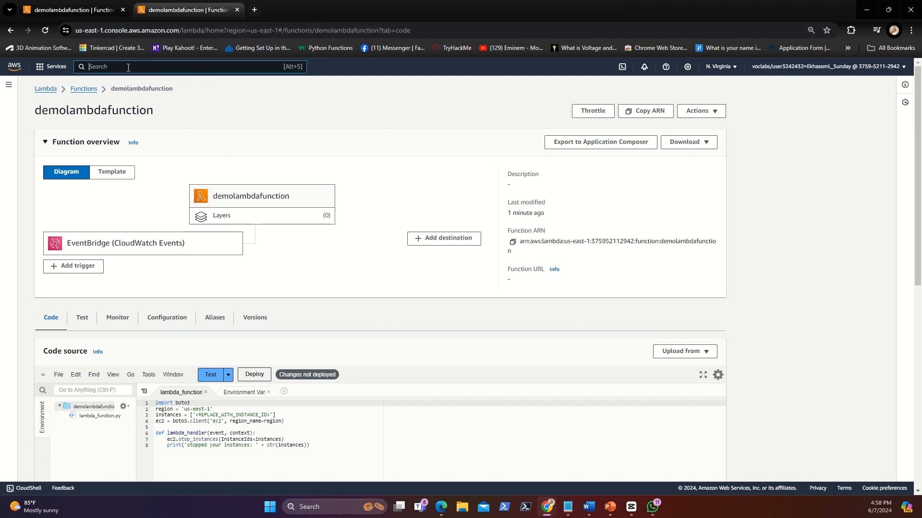
{"action": "type", "text": "c"}
{"action": "type", "text": "c2"}
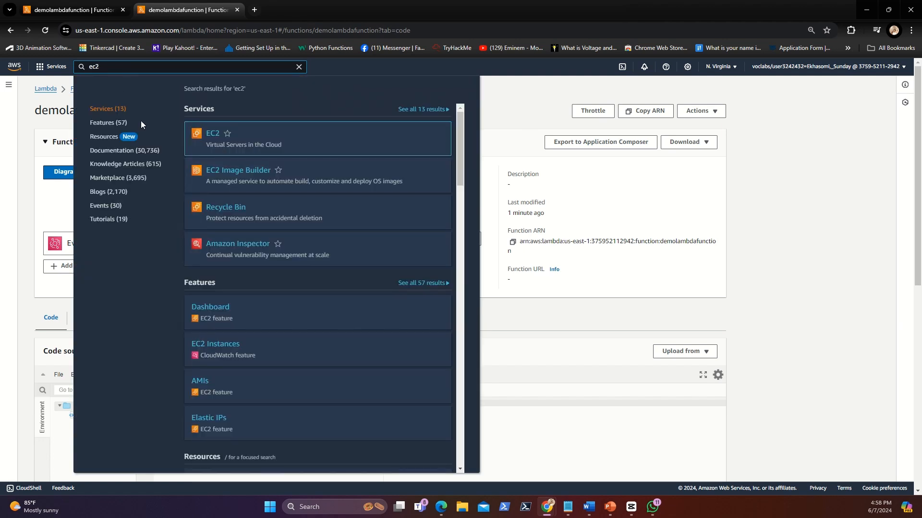
{"action": "left_click", "coordinate": [212, 134]}
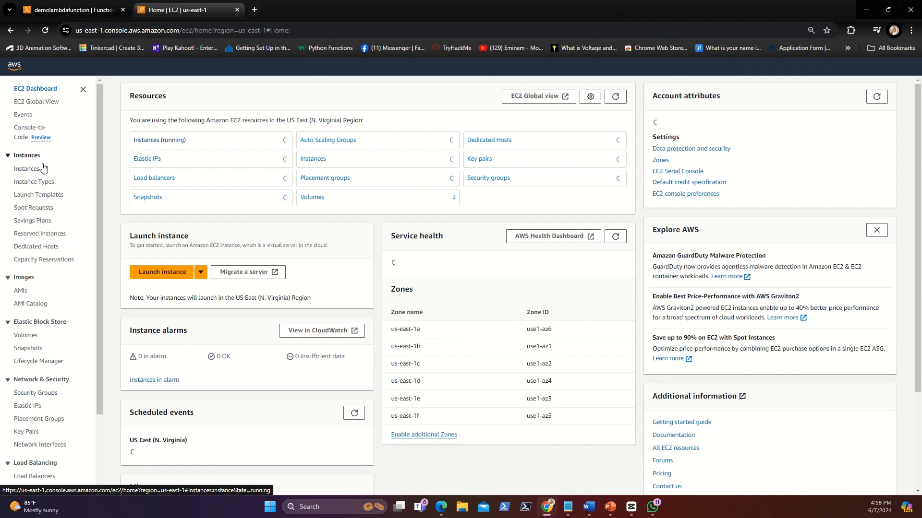
{"action": "left_click", "coordinate": [28, 170]}
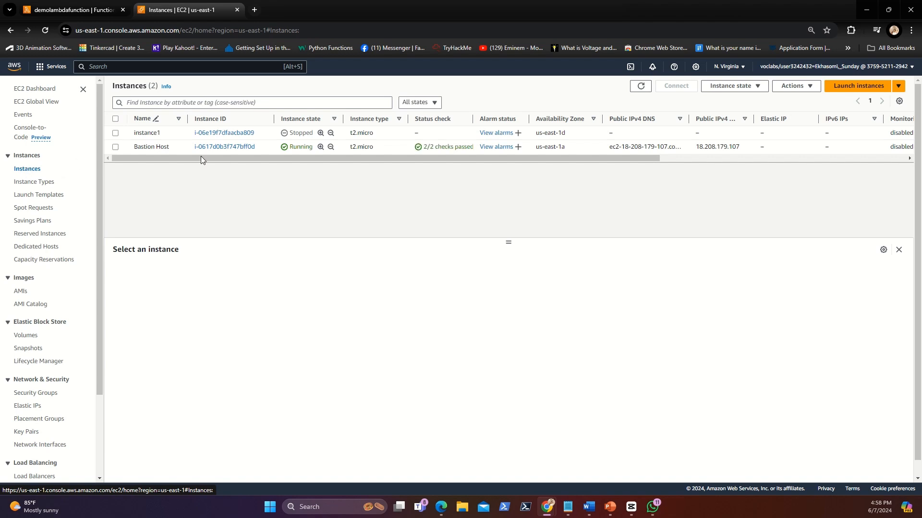
Step: Select instance1 and copy its instance ID from the instance summary
{"action": "left_click", "coordinate": [115, 134]}
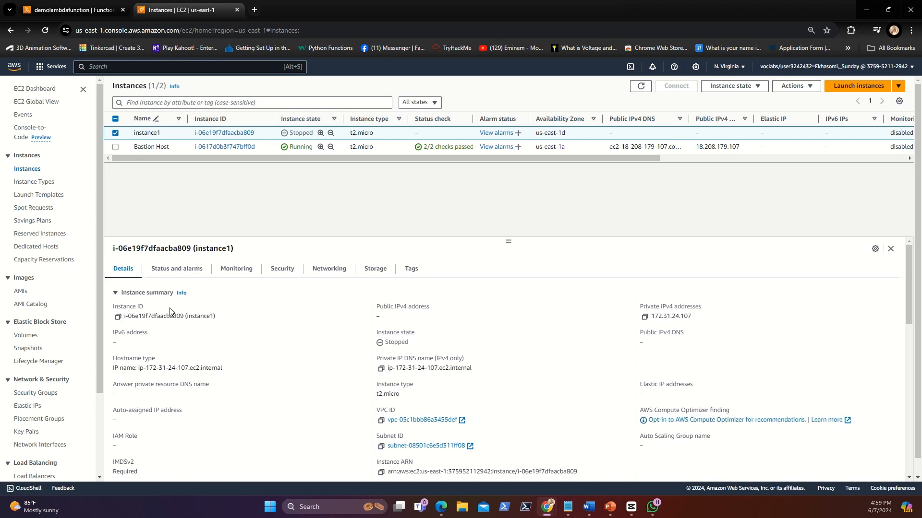
{"action": "left_click_drag", "start_coordinate": [216, 317], "coordinate": [135, 320]}
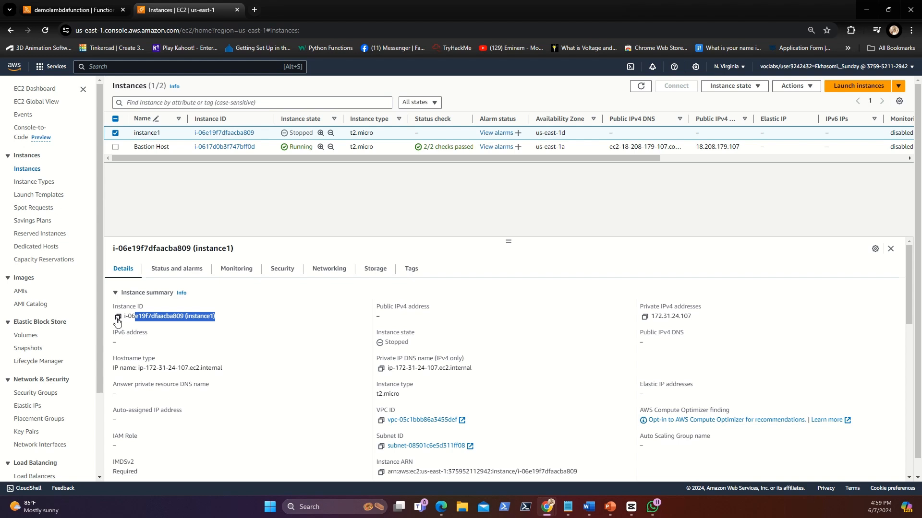
{"action": "left_click", "coordinate": [118, 317]}
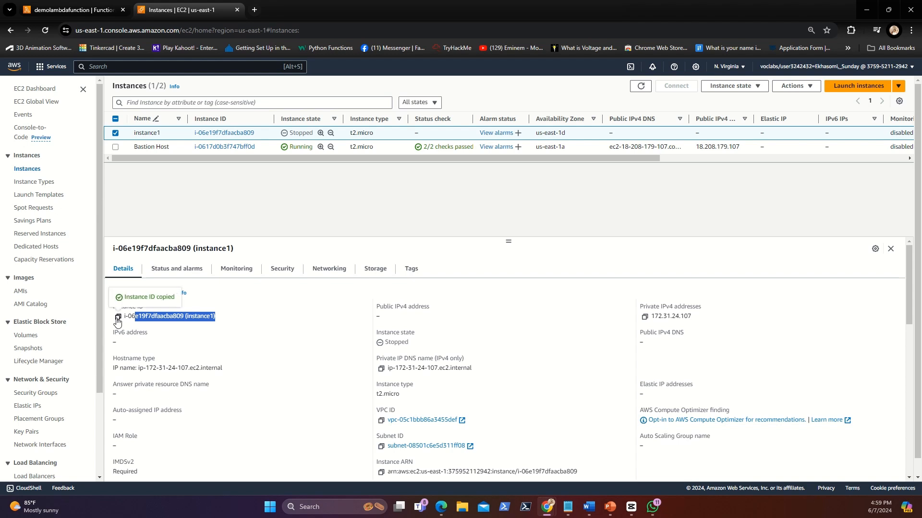
Step: Return to the demolambdafunction code and replace the <REPLACE_WITH_INSTANCE_ID> placeholder with the copied instance ID
{"action": "left_click", "coordinate": [101, 11]}
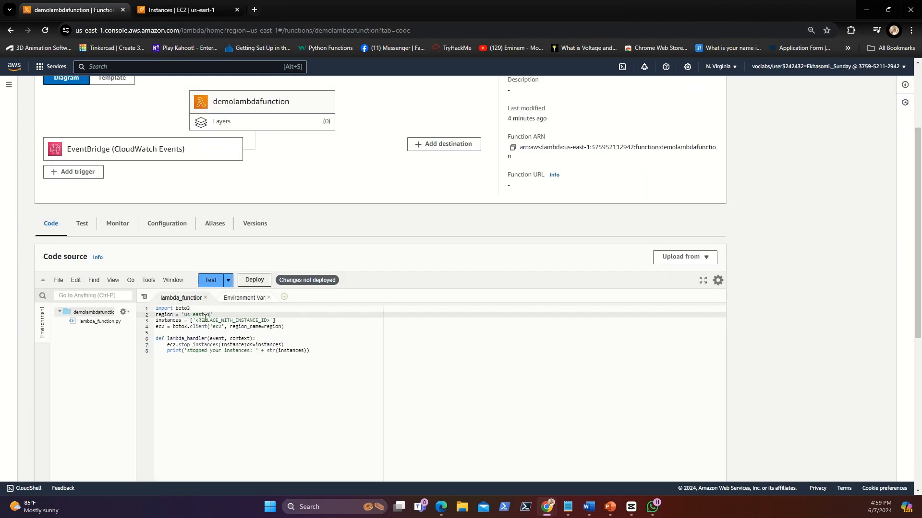
{"action": "left_click_drag", "start_coordinate": [197, 320], "coordinate": [270, 322]}
{"action": "key", "text": "ctrl+v"}
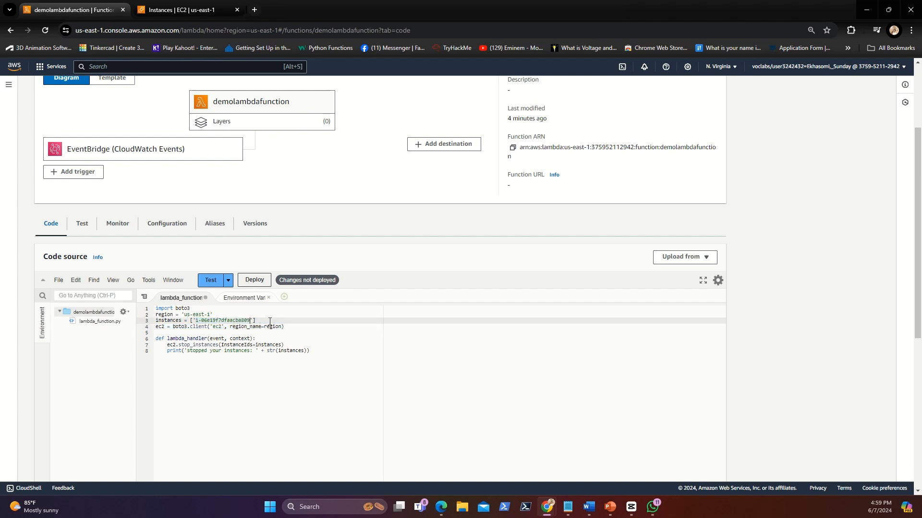
{"action": "left_click", "coordinate": [317, 353]}
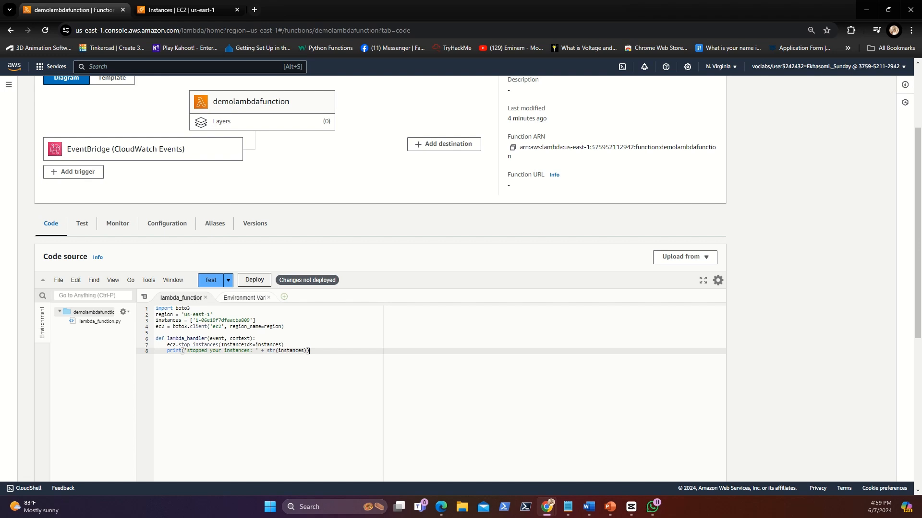
Step: Save the edited lambda_function file and deploy the changes to demolambdafunction
{"action": "left_click", "coordinate": [59, 282]}
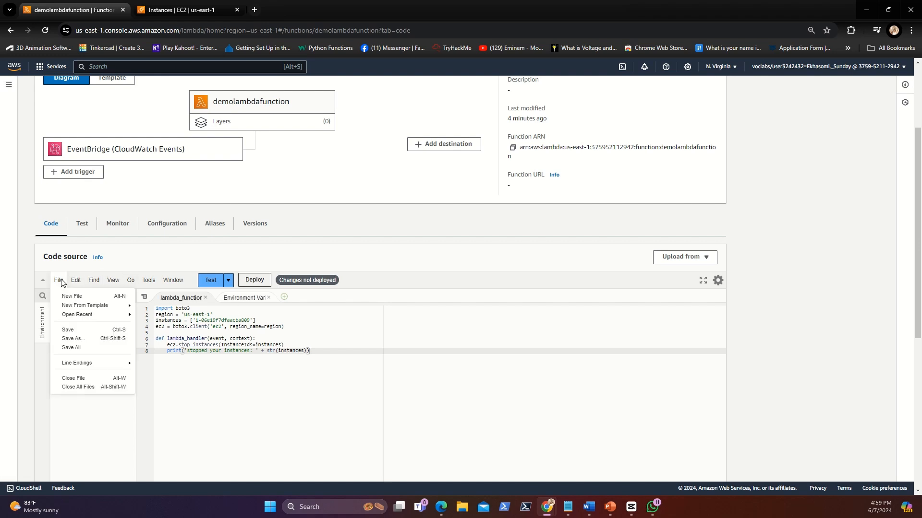
{"action": "left_click", "coordinate": [68, 331]}
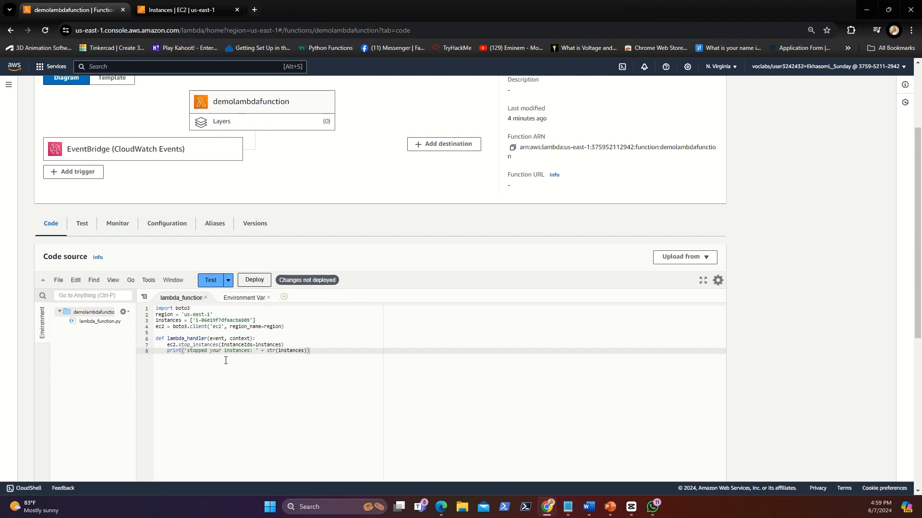
{"action": "left_click", "coordinate": [255, 281]}
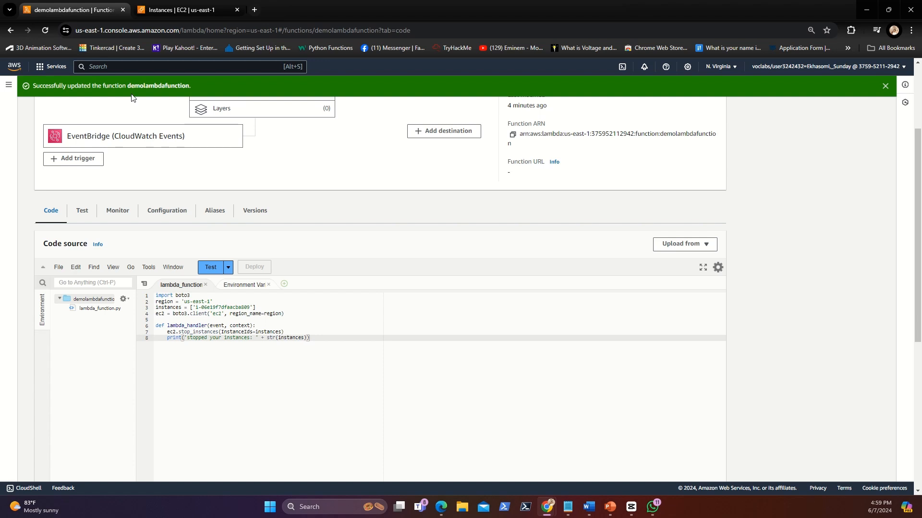
{"action": "scroll", "coordinate": [284, 200], "scroll_direction": "up", "scroll_amount": 3}
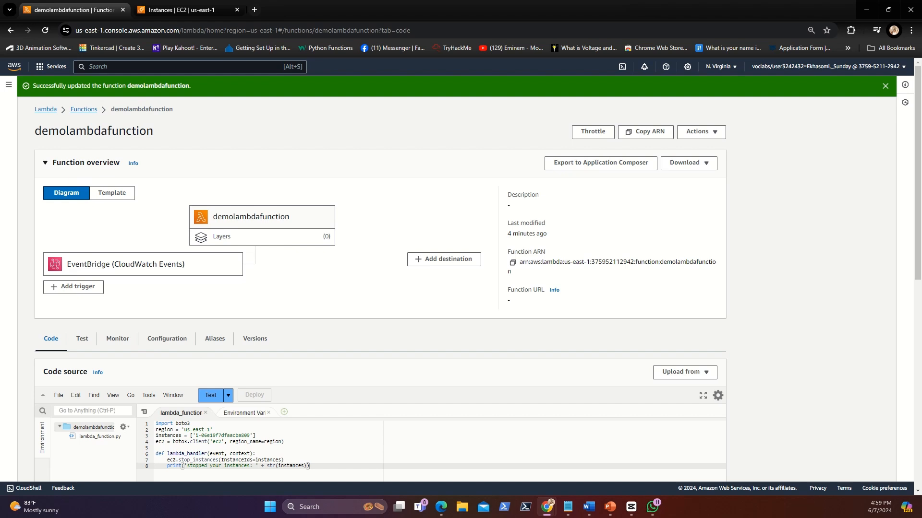
Step: Go back to the EC2 Instances list and start instance1
{"action": "left_click", "coordinate": [200, 10]}
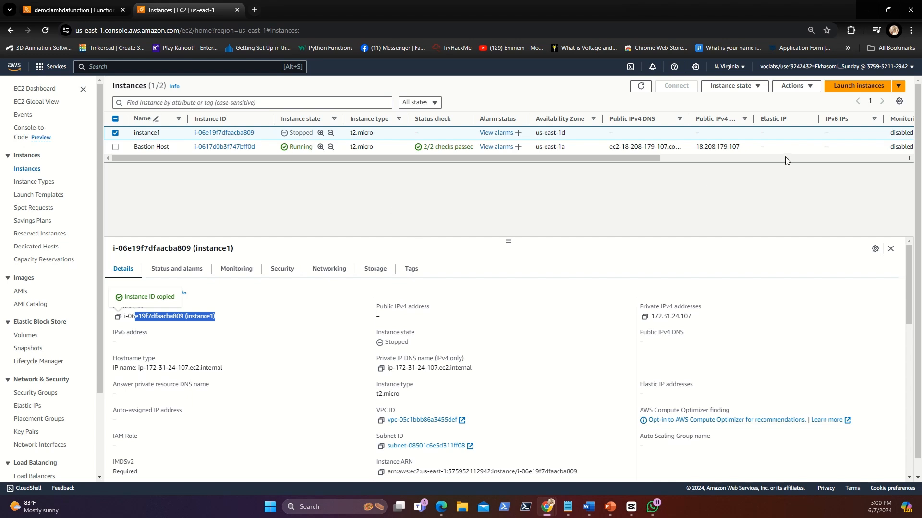
{"action": "left_click", "coordinate": [734, 86]}
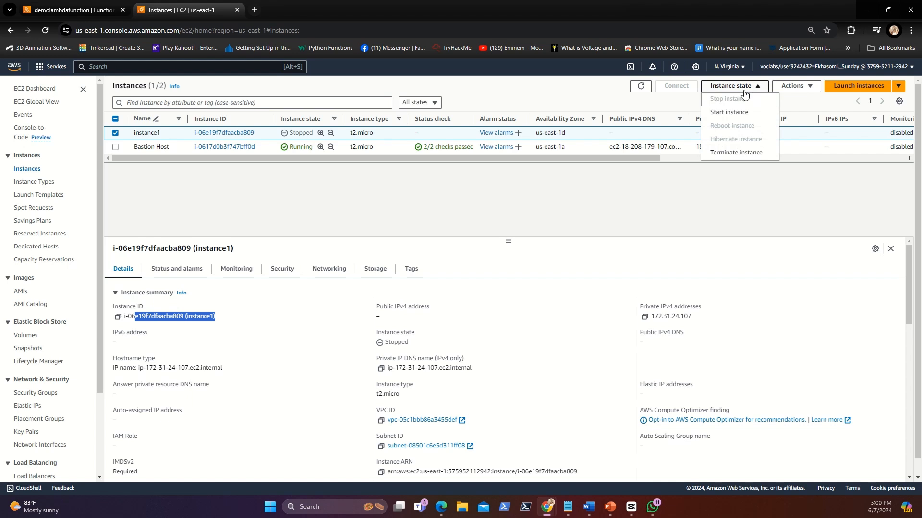
{"action": "left_click", "coordinate": [719, 114]}
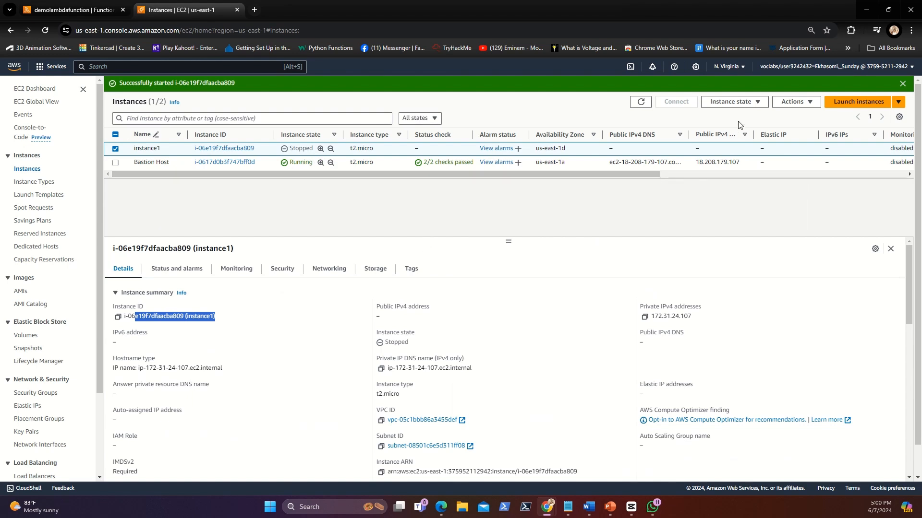
{"action": "left_click", "coordinate": [756, 102]}
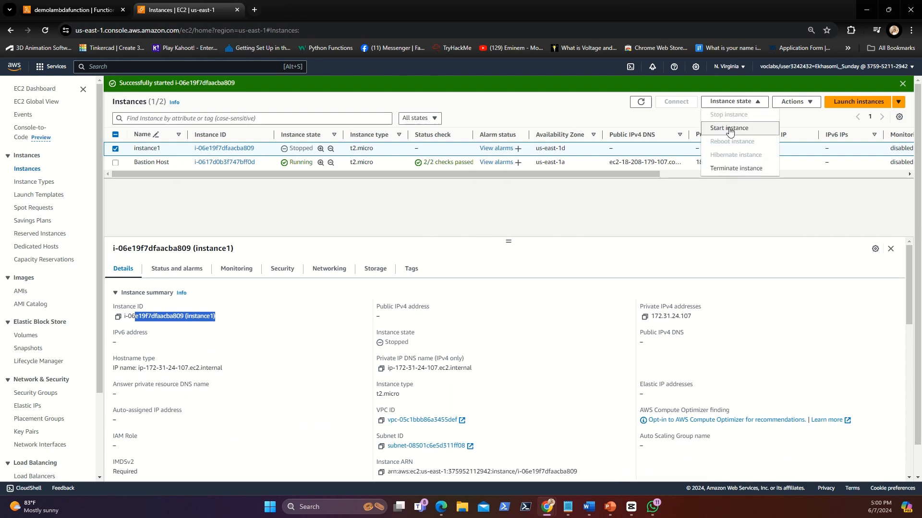
{"action": "left_click", "coordinate": [730, 129]}
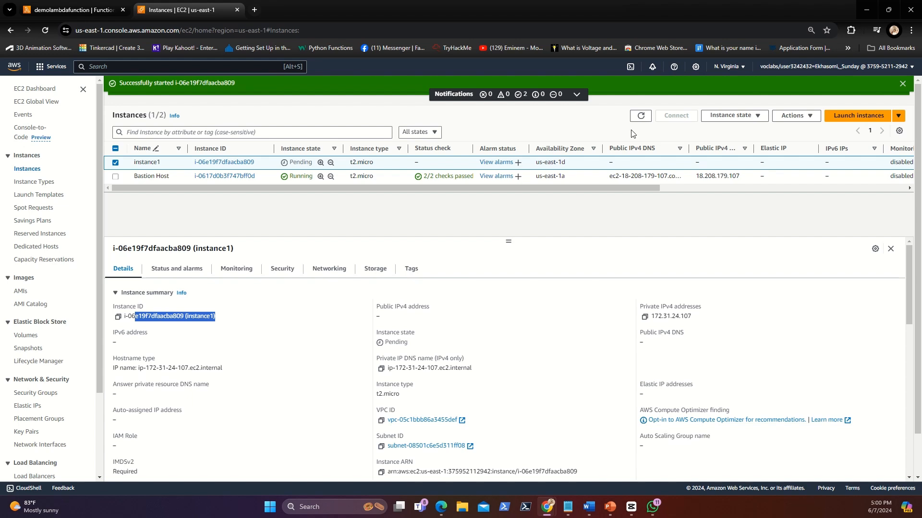
Step: Refresh the Instances list repeatedly to monitor the instance state of instance1
{"action": "left_click", "coordinate": [641, 119]}
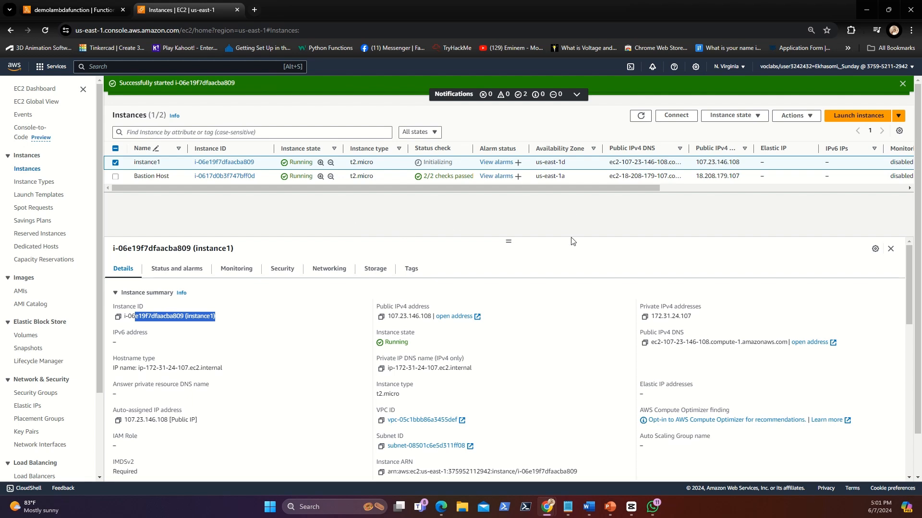
{"action": "left_click", "coordinate": [641, 120]}
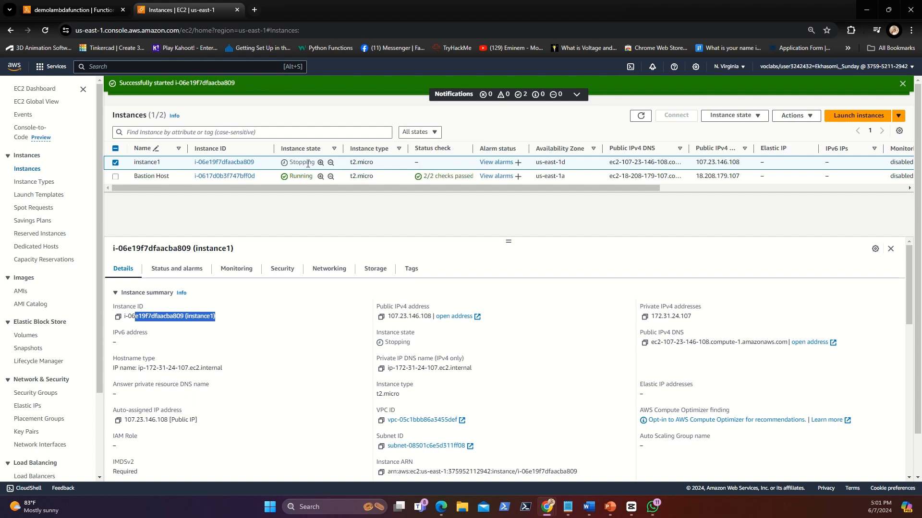
{"action": "left_click", "coordinate": [642, 120]}
{"action": "left_click", "coordinate": [641, 116]}
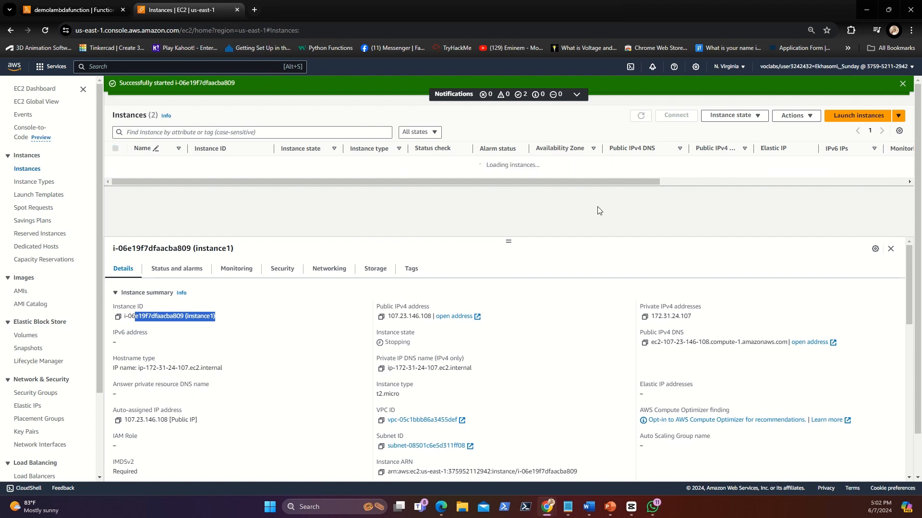